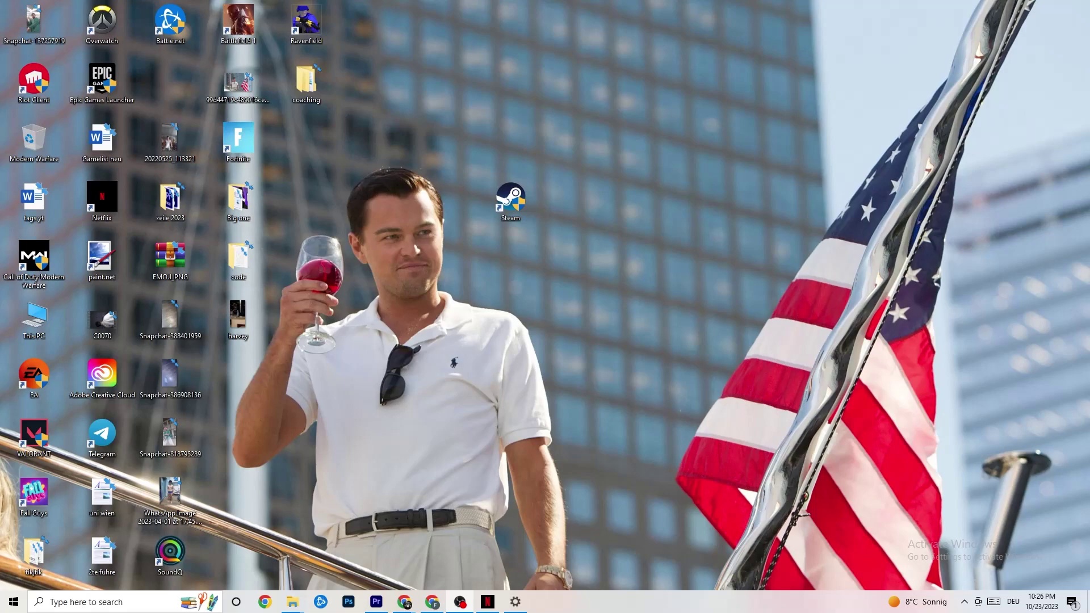
- Reposition the Steam shortcut on the desktop and check its options menu
{"action": "left_click_drag", "start_coordinate": [510, 199], "coordinate": [445, 200]}
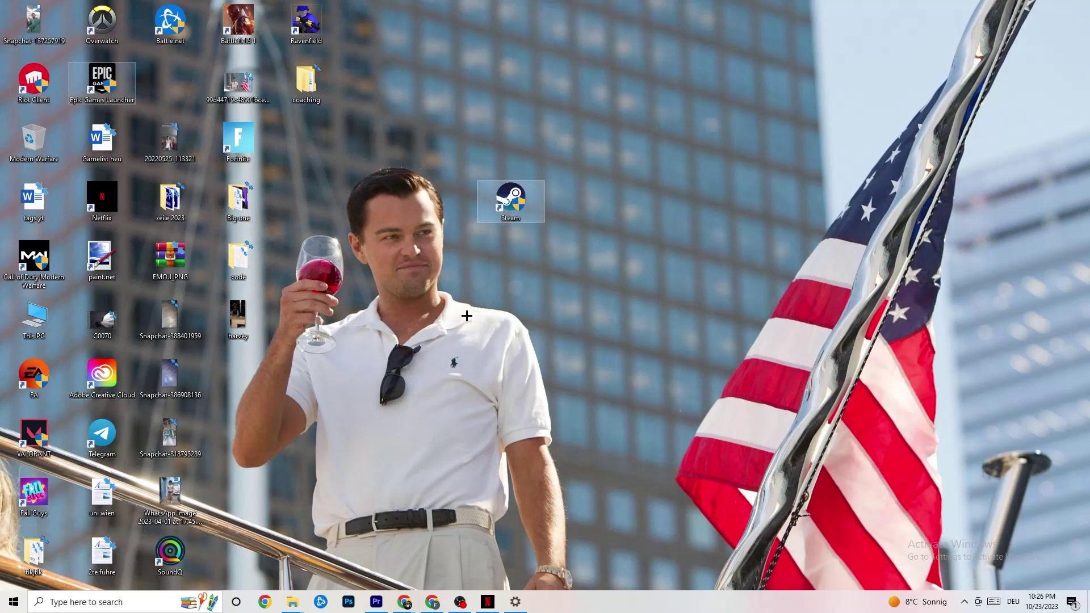
{"action": "mouse_move", "coordinate": [514, 211]}
{"action": "left_mouse_down"}
{"action": "mouse_move", "coordinate": [528, 154]}
{"action": "mouse_move", "coordinate": [525, 214]}
{"action": "left_mouse_up"}
{"action": "left_click", "coordinate": [503, 138]}
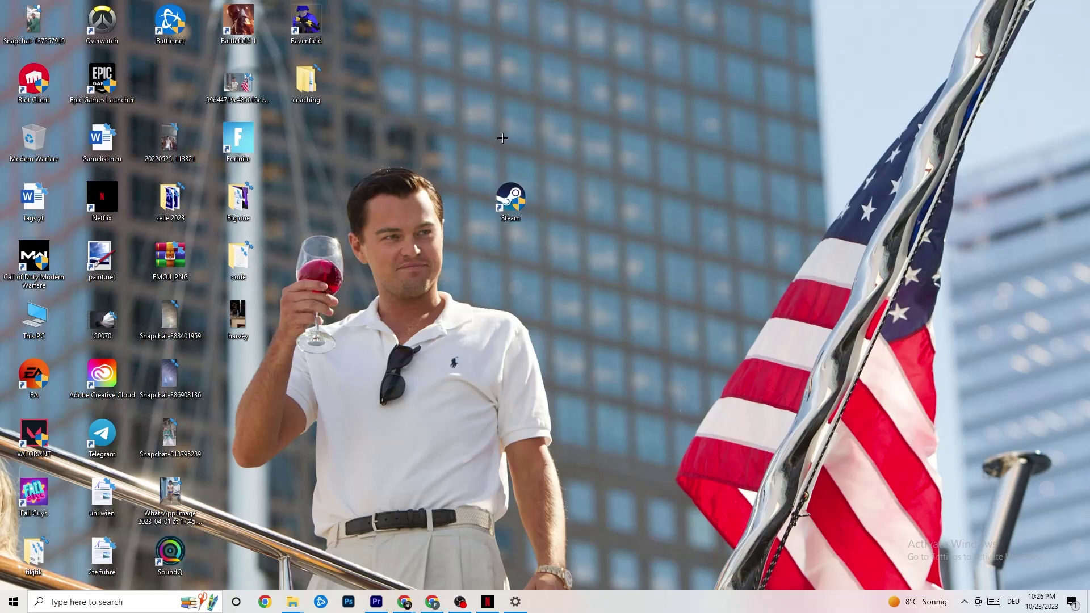
{"action": "right_click", "coordinate": [521, 200]}
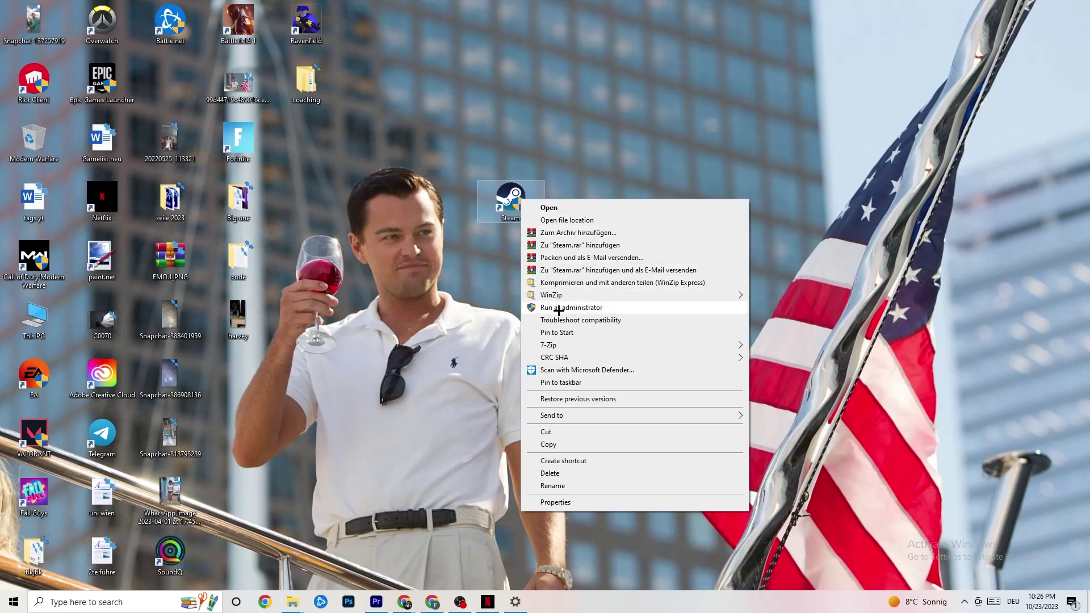
{"action": "left_click", "coordinate": [481, 300]}
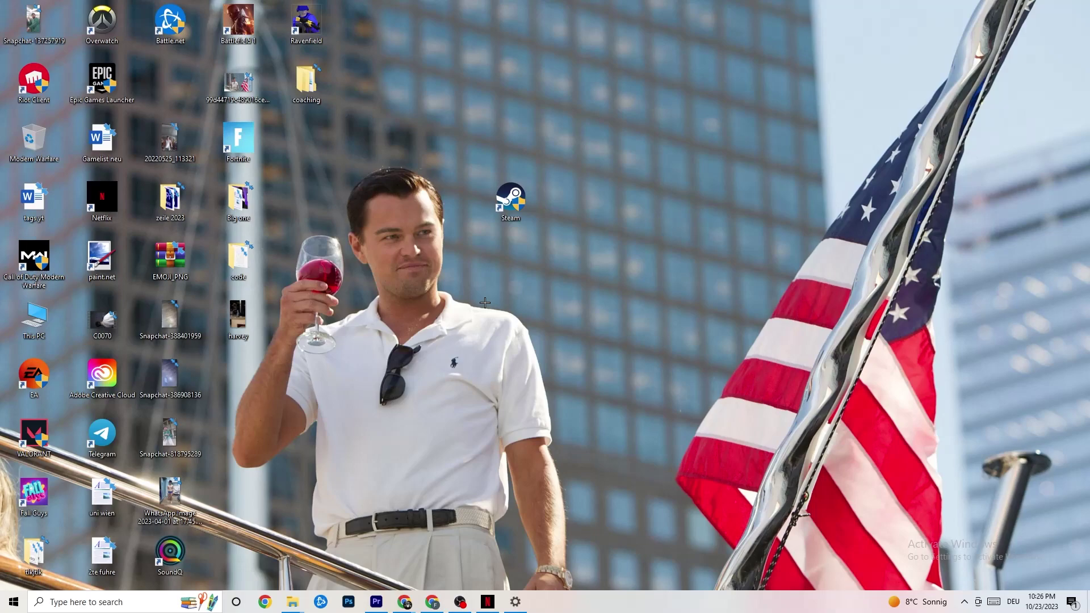
- Set the Steam shortcut's compatibility mode to Windows 8 and apply the properties
{"action": "left_click", "coordinate": [514, 215]}
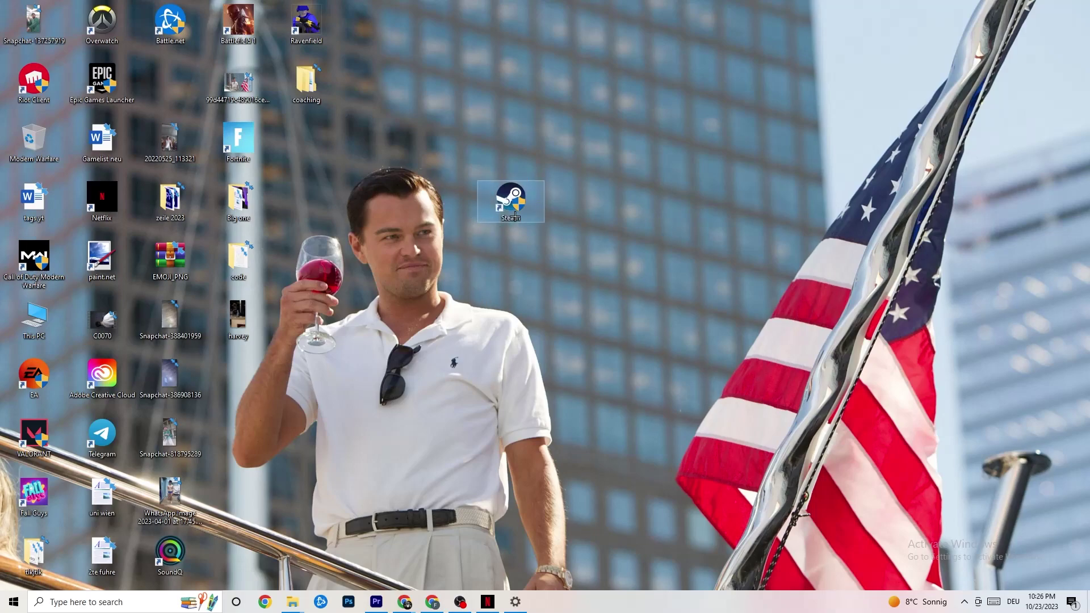
{"action": "right_click", "coordinate": [509, 202]}
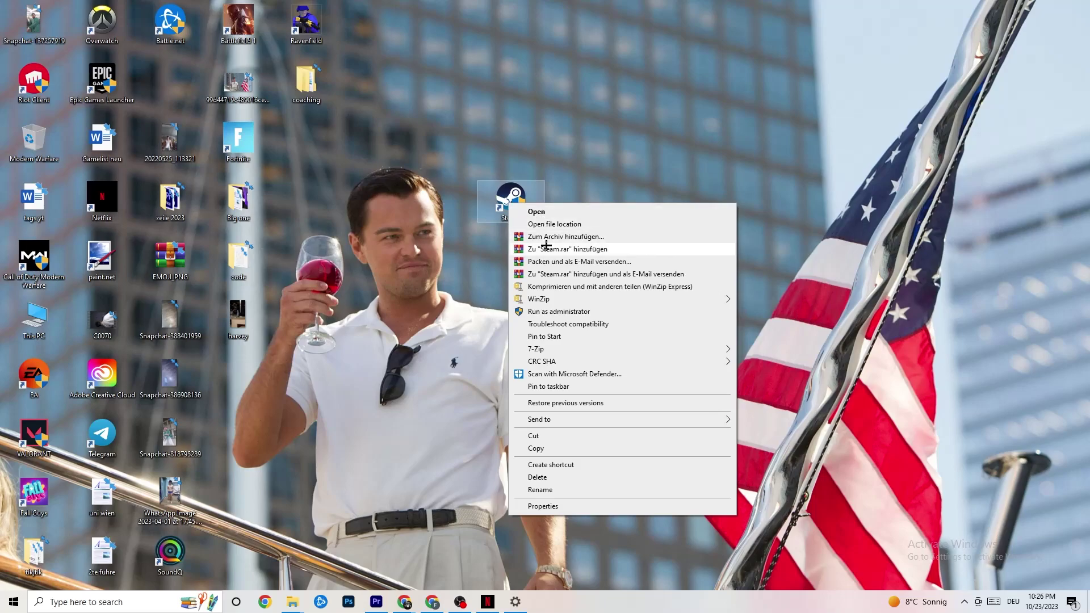
{"action": "left_click", "coordinate": [543, 507]}
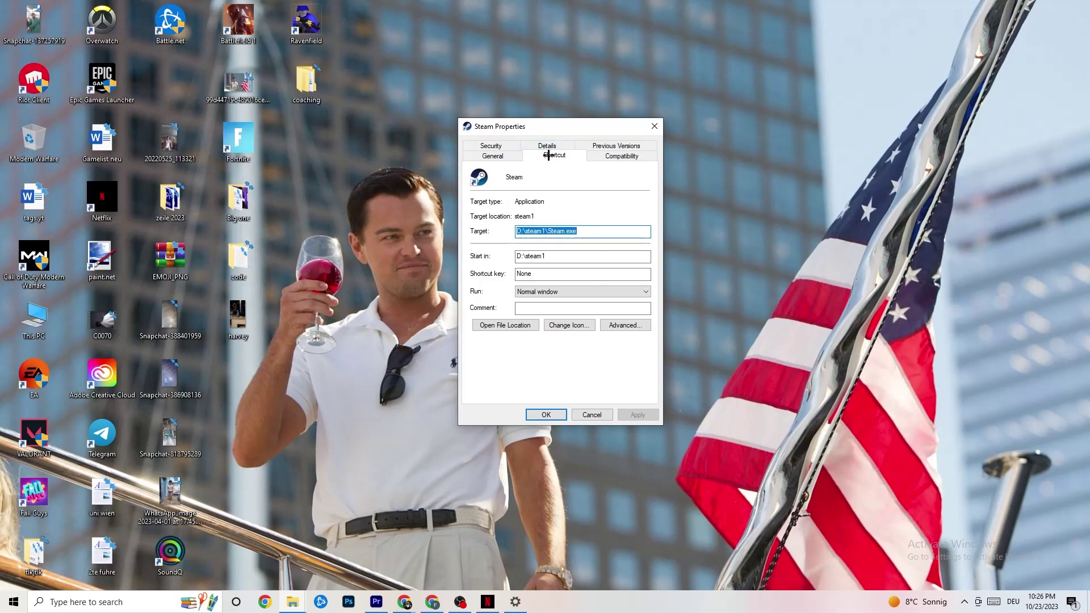
{"action": "left_click", "coordinate": [593, 154]}
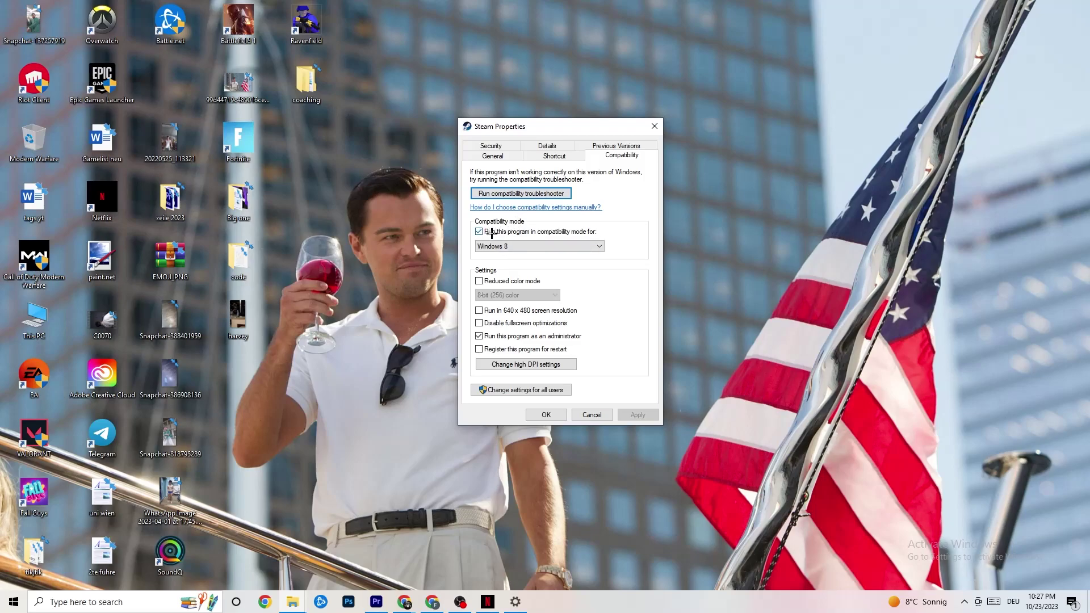
{"action": "left_click", "coordinate": [528, 246]}
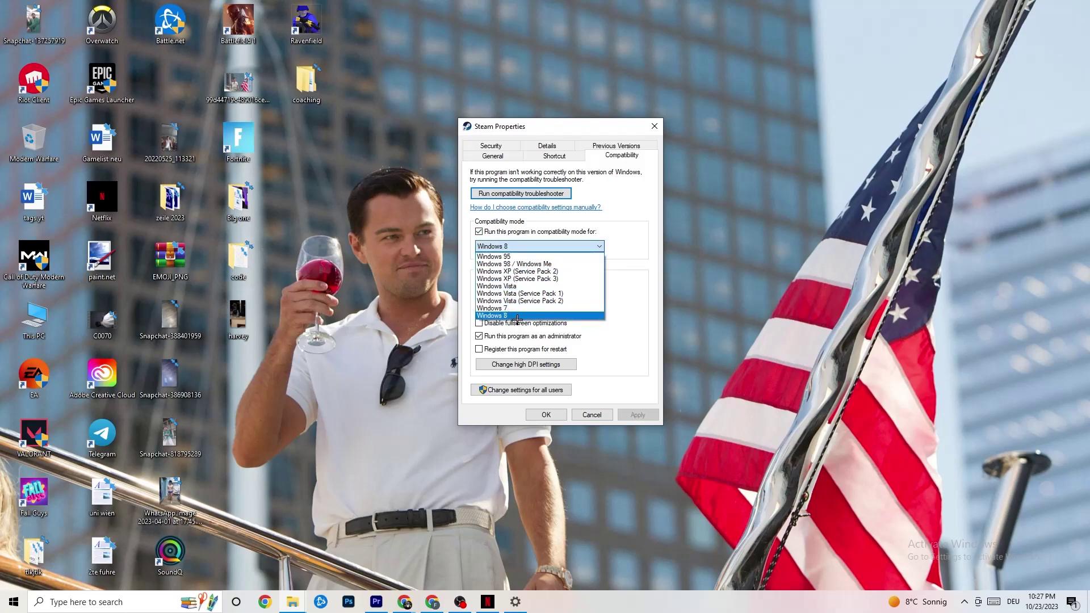
{"action": "left_click", "coordinate": [534, 317]}
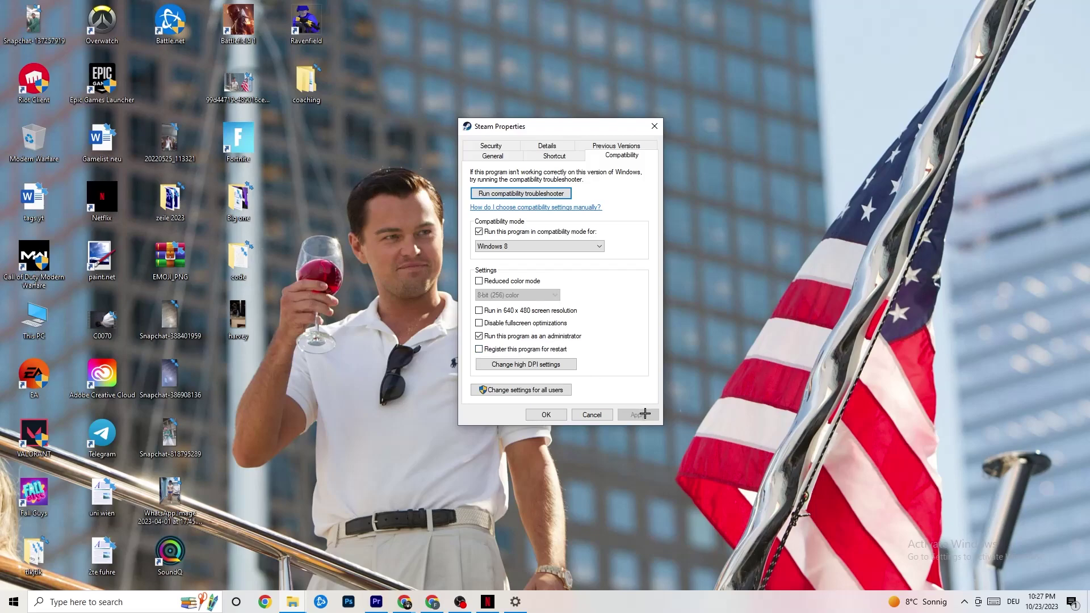
{"action": "left_click", "coordinate": [546, 416]}
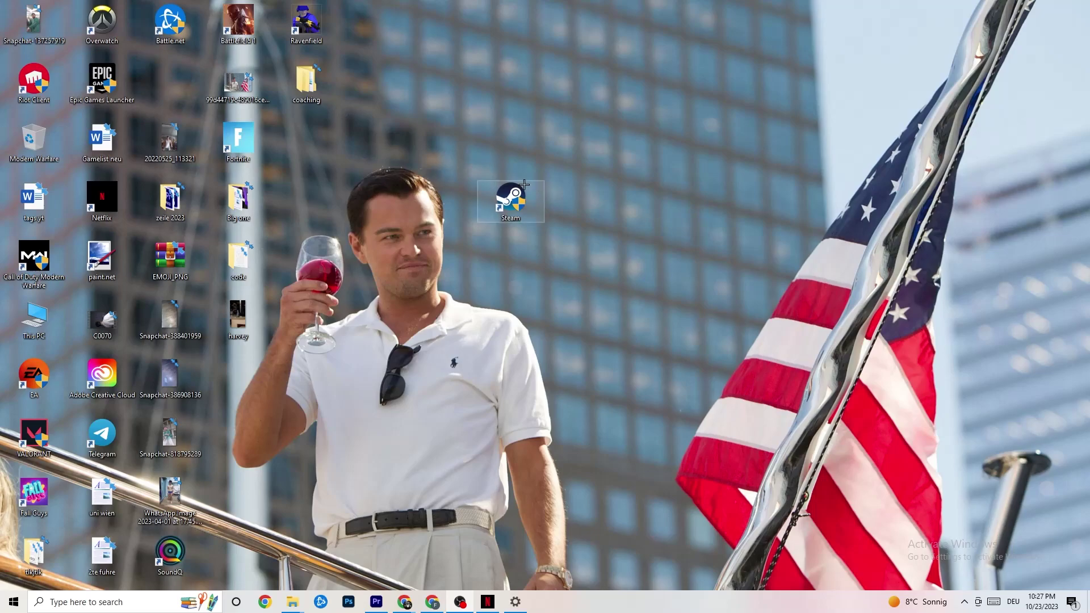
- Glance at the Start menu and the Steam shortcut's options, leaving both unchanged
{"action": "key", "text": "super"}
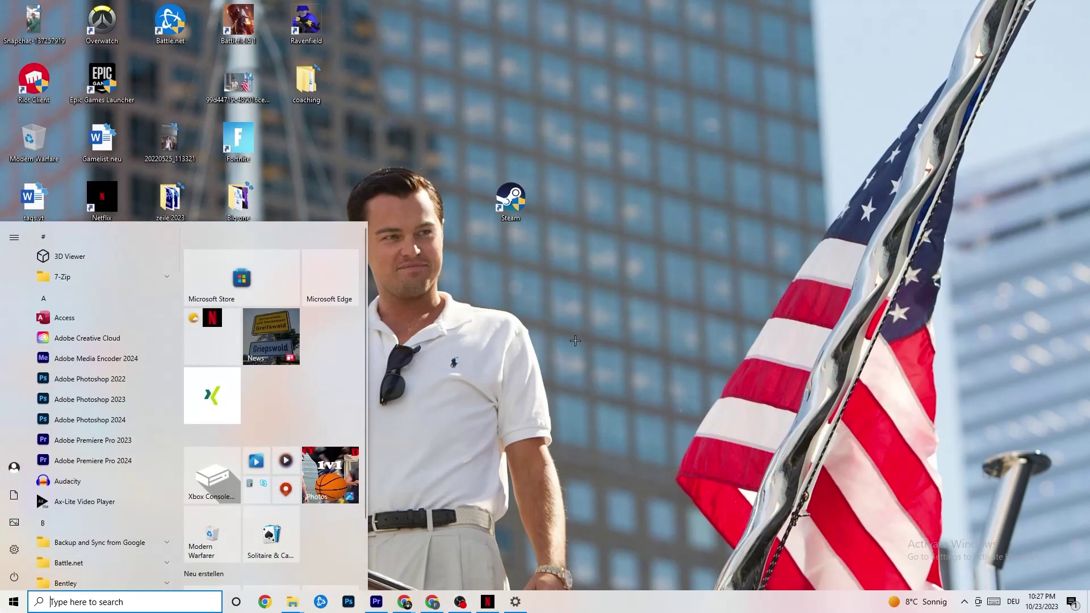
{"action": "key", "text": "super"}
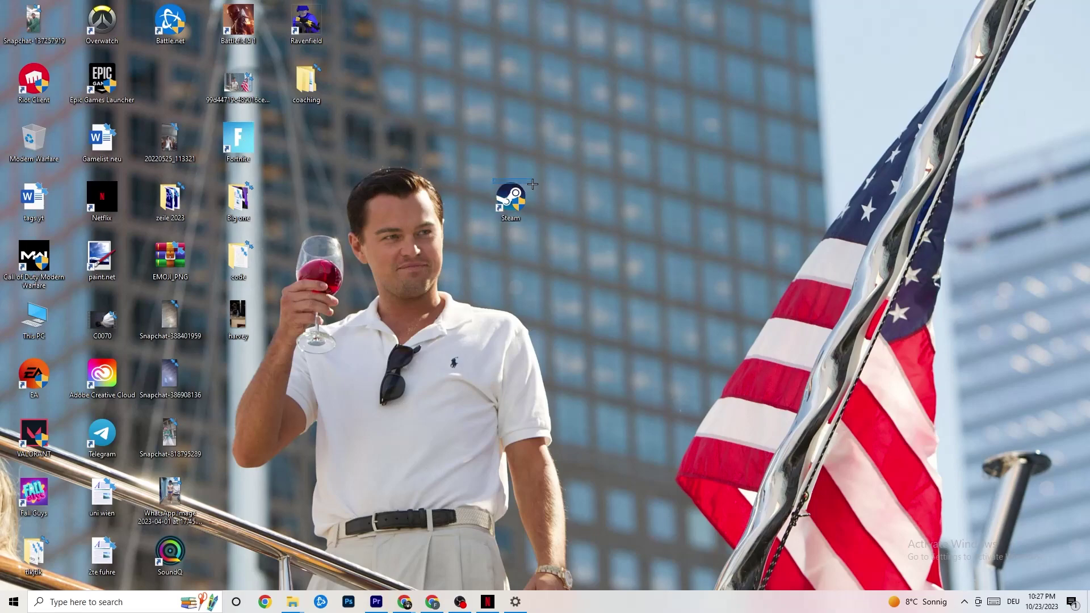
{"action": "right_click", "coordinate": [500, 207]}
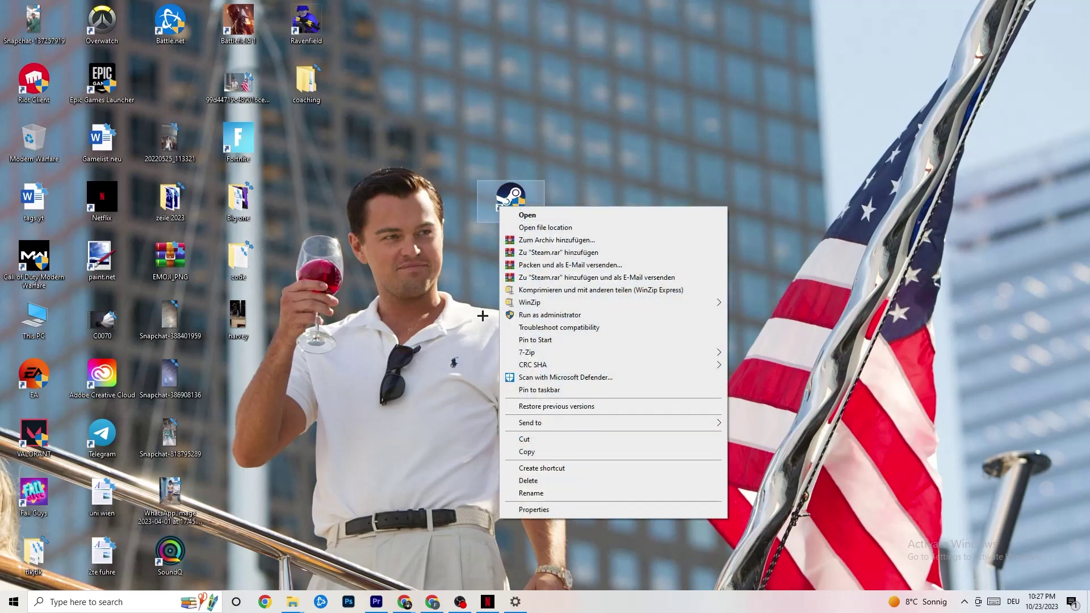
{"action": "left_click", "coordinate": [440, 270]}
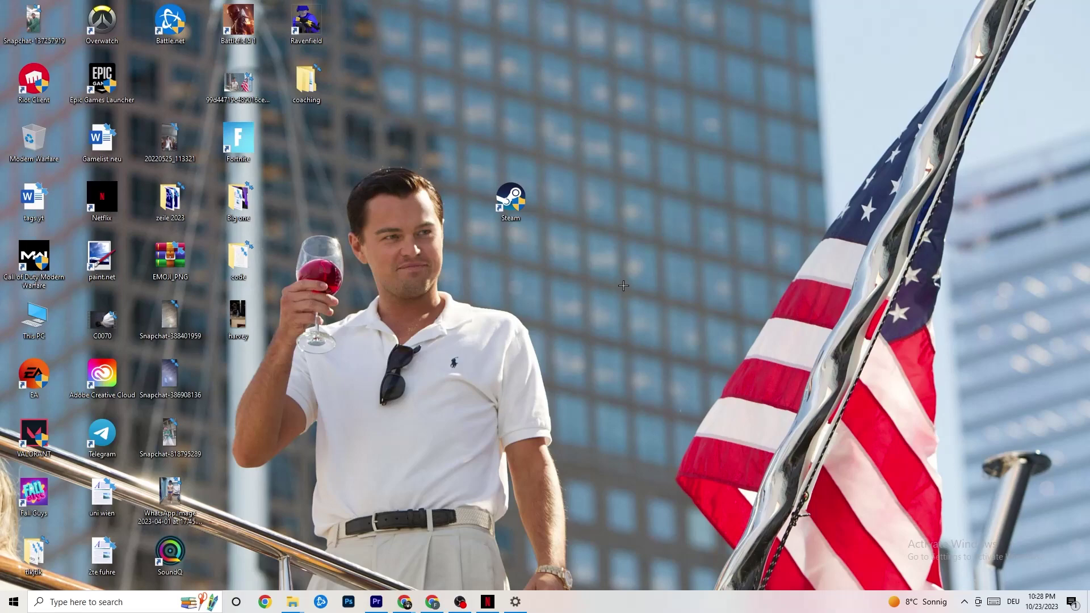
- Launch Task Manager from the taskbar, maximize it, and view the Google Chrome process's options
{"action": "right_click", "coordinate": [602, 607]}
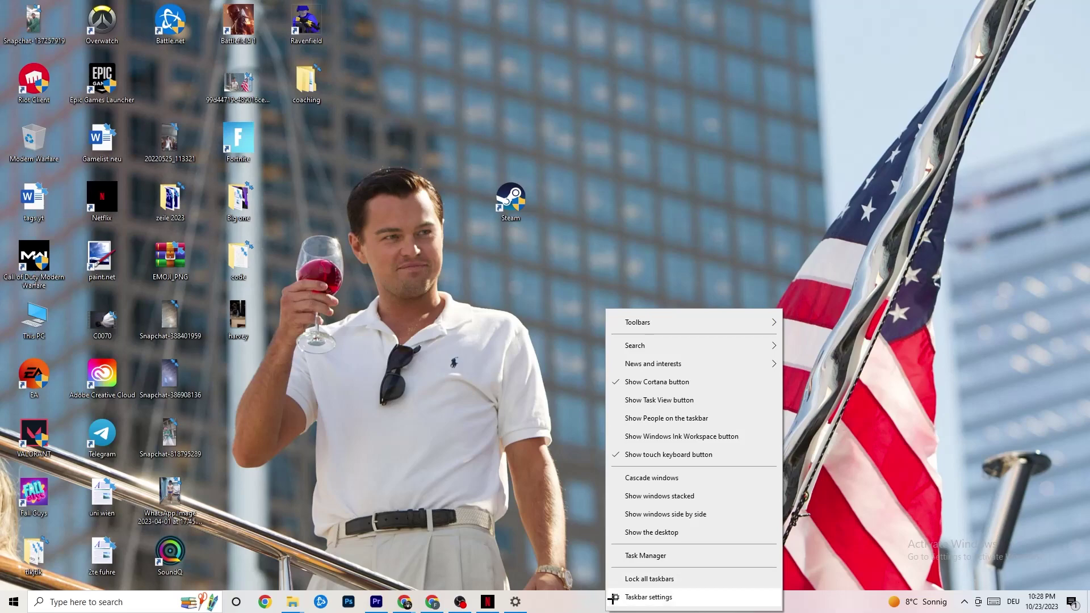
{"action": "left_click", "coordinate": [654, 556]}
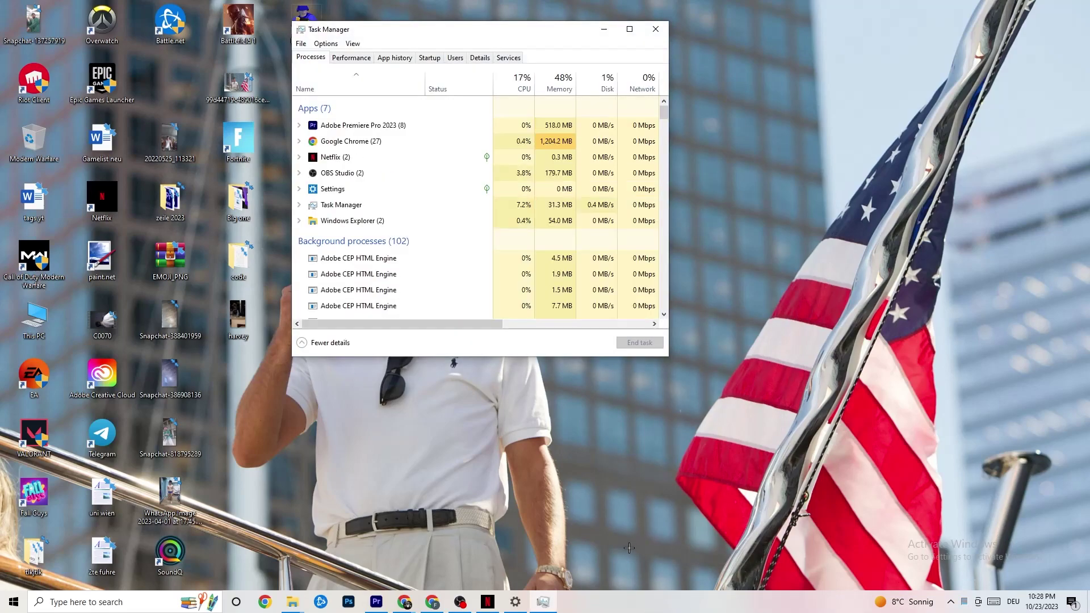
{"action": "left_click", "coordinate": [629, 29]}
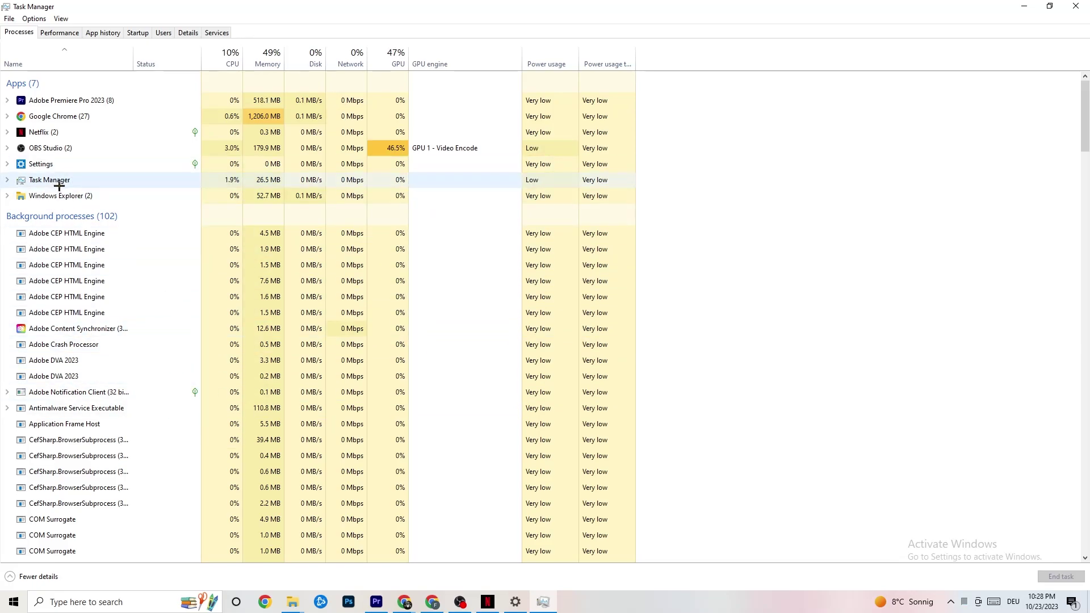
{"action": "right_click", "coordinate": [78, 116]}
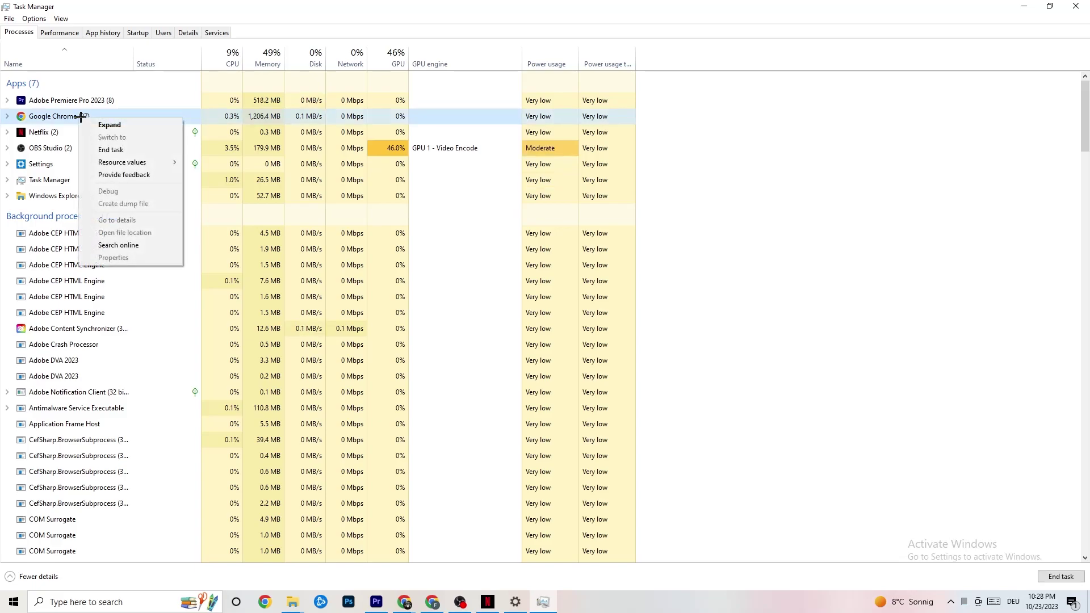
{"action": "left_click", "coordinate": [741, 141]}
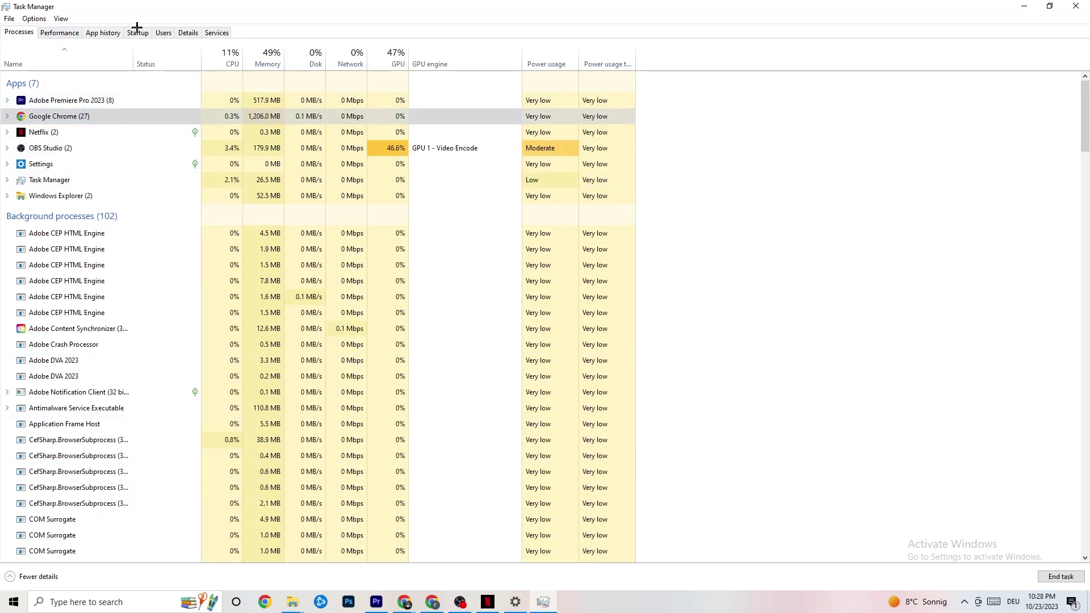
- Switch to the Details tab and view Adobe Premiere Pro's priority levels without changing them
{"action": "left_click", "coordinate": [189, 33]}
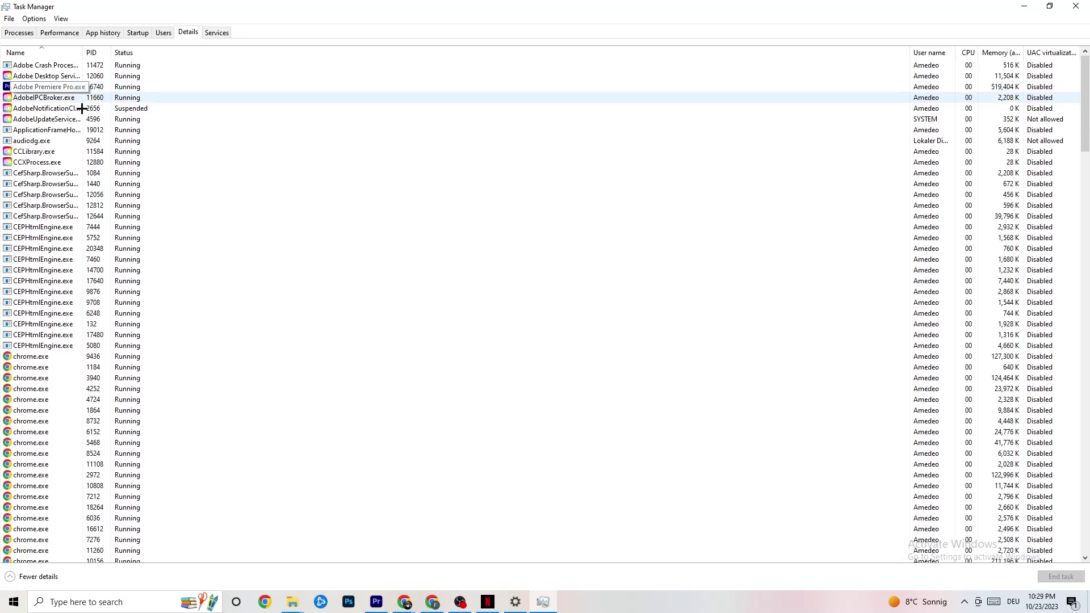
{"action": "right_click", "coordinate": [59, 89]}
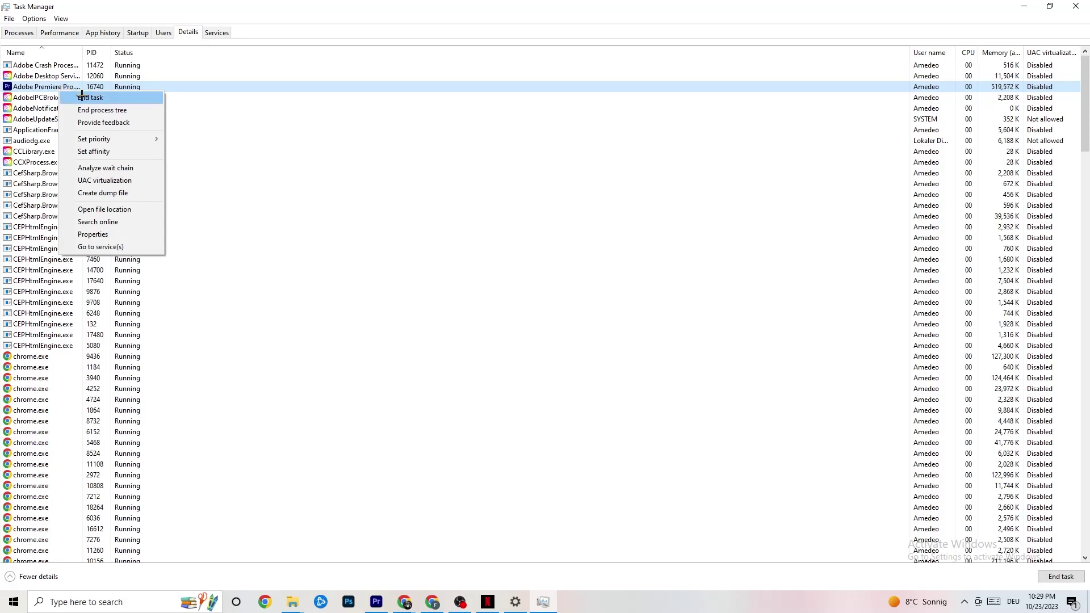
{"action": "mouse_move", "coordinate": [105, 143]}
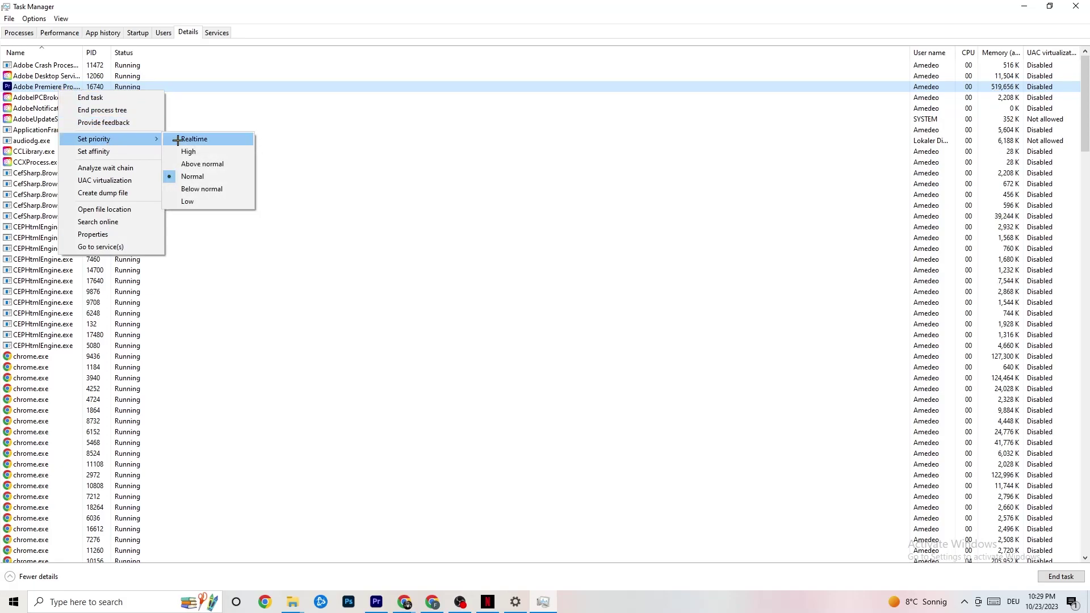
{"action": "left_click", "coordinate": [150, 135]}
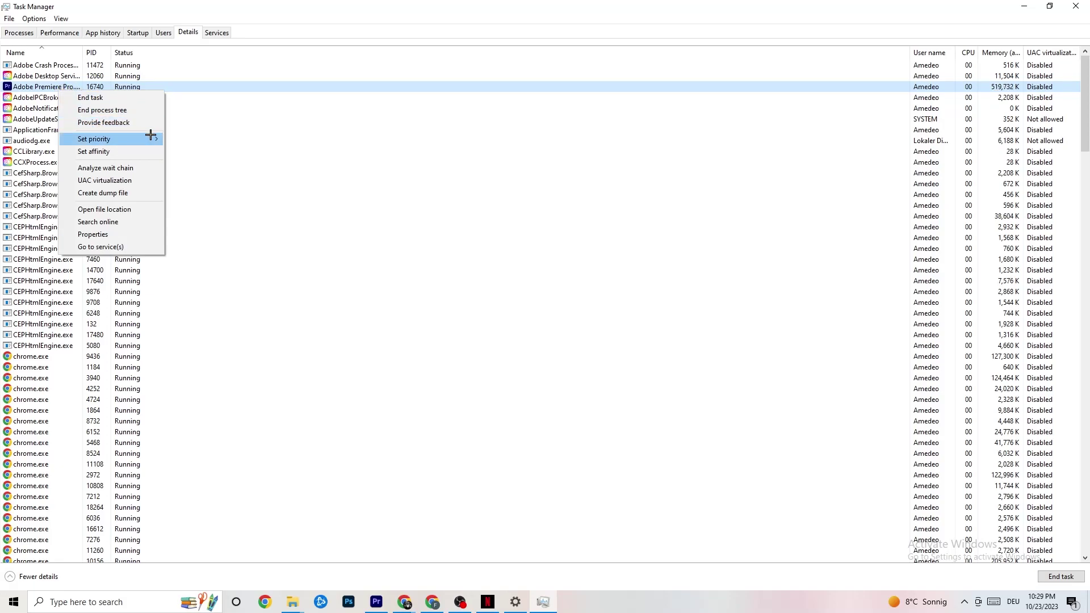
{"action": "left_click", "coordinate": [151, 135]}
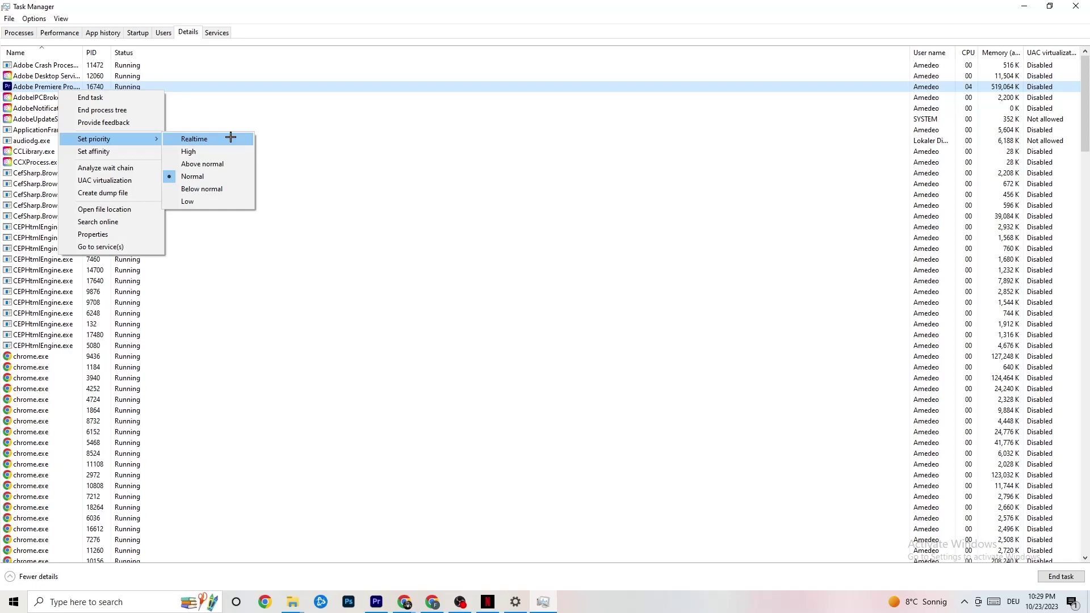
{"action": "left_click", "coordinate": [295, 120]}
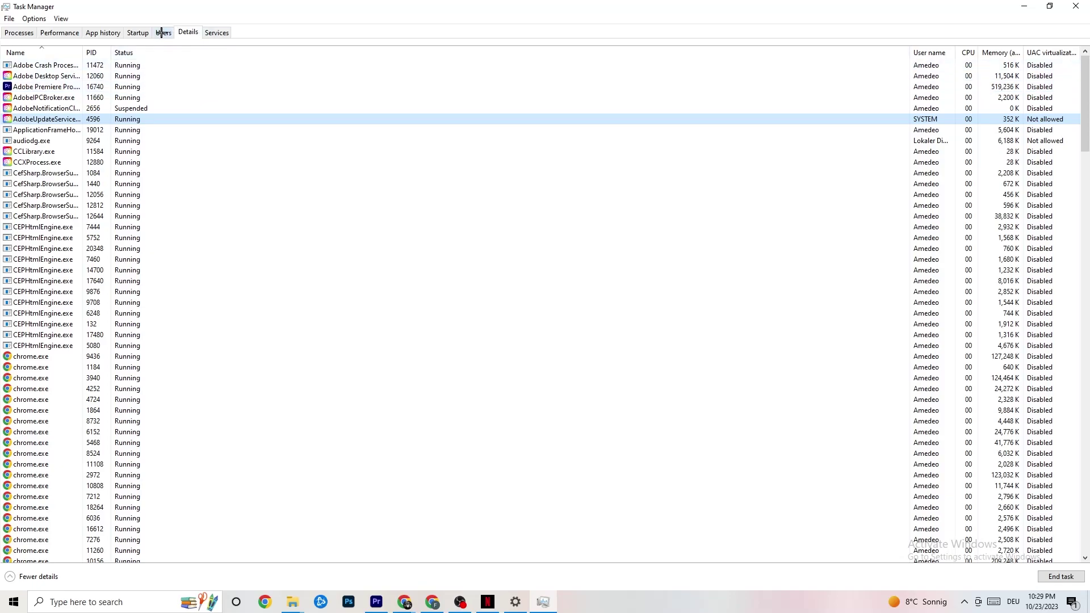
- Review the Startup tab, leave Razer Synapse enabled, and close Task Manager
{"action": "left_click", "coordinate": [138, 32]}
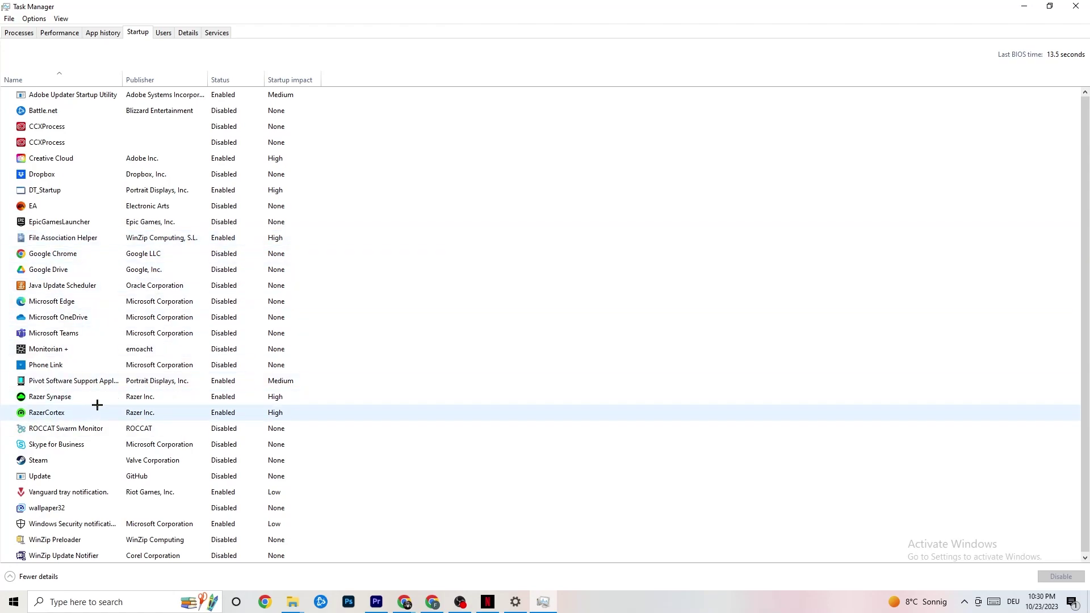
{"action": "right_click", "coordinate": [220, 397]}
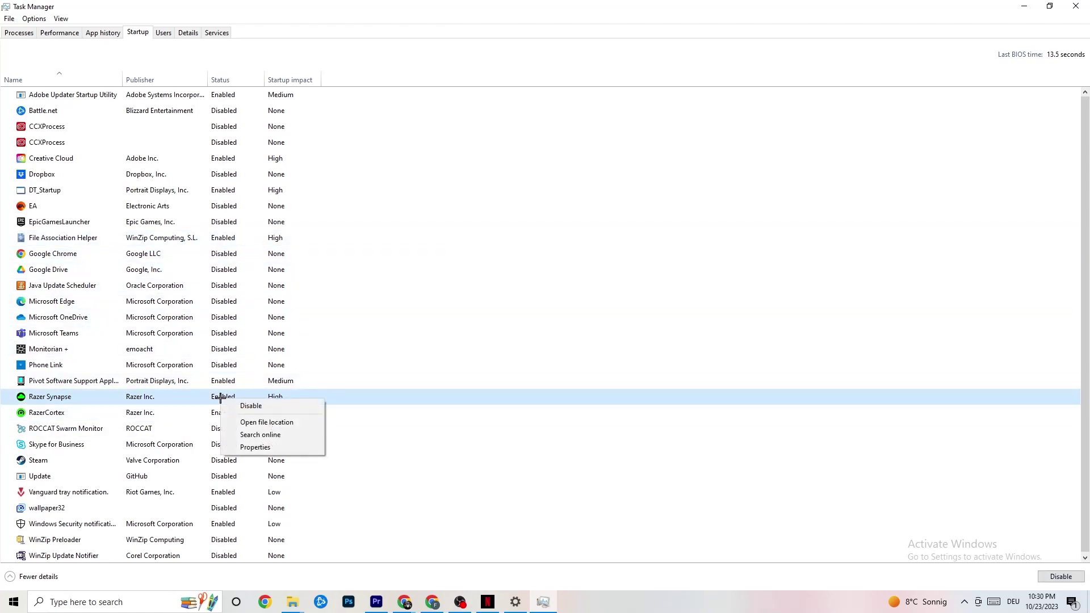
{"action": "left_click", "coordinate": [562, 57]}
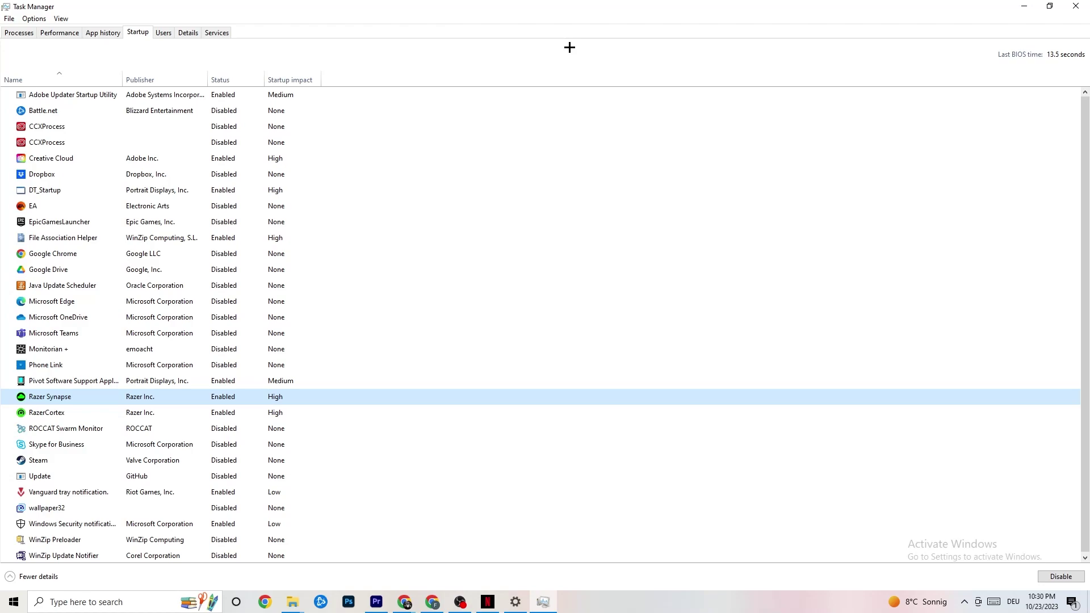
{"action": "left_click", "coordinate": [1069, 6]}
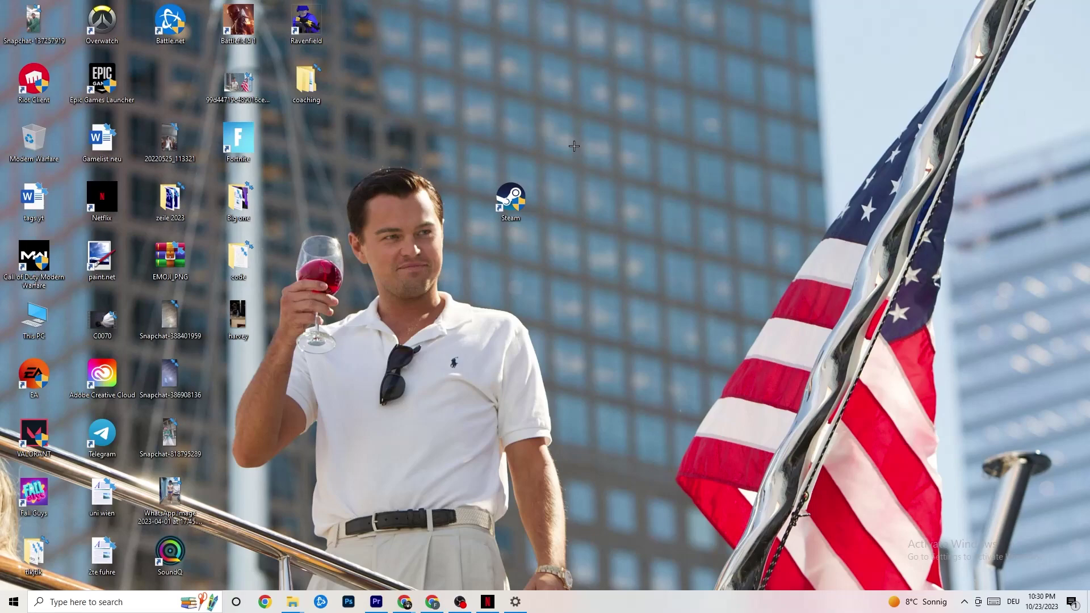
- Open Windows Settings from the Start menu and go to System
{"action": "left_click", "coordinate": [85, 601]}
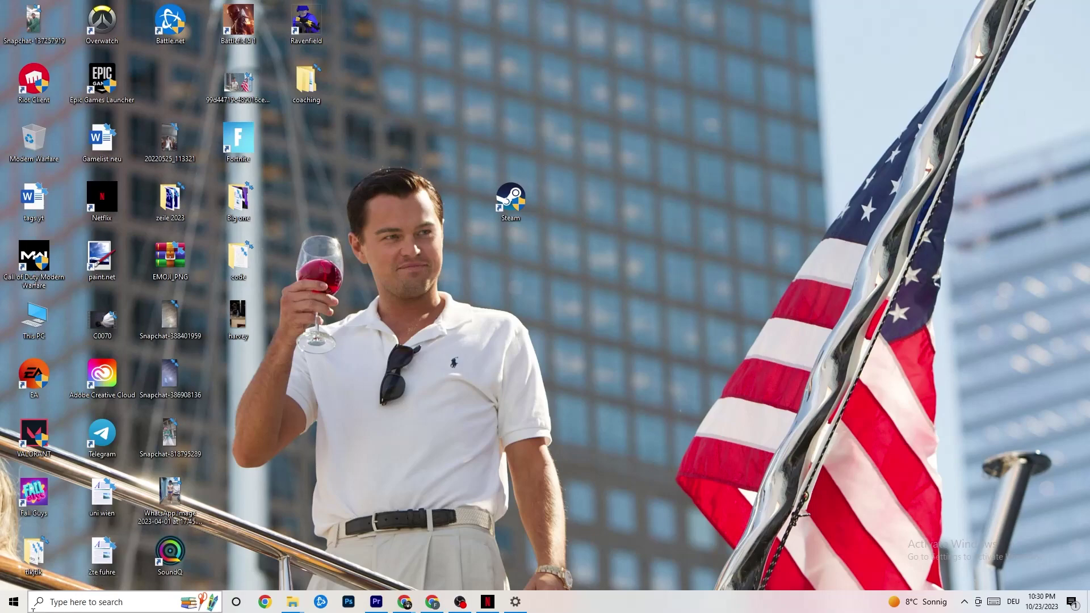
{"action": "left_click", "coordinate": [9, 607]}
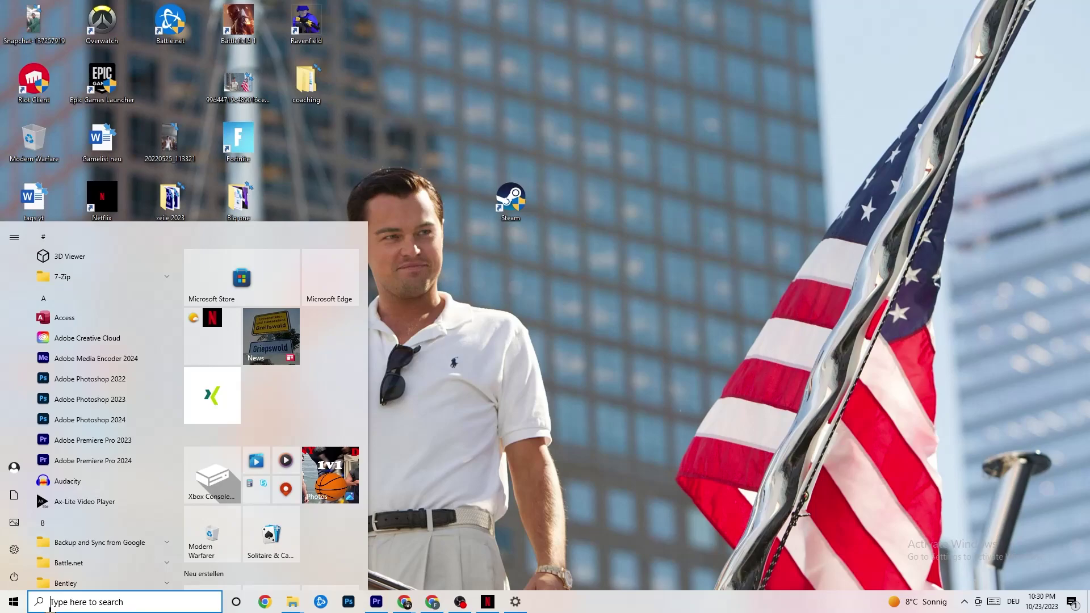
{"action": "left_click", "coordinate": [16, 549]}
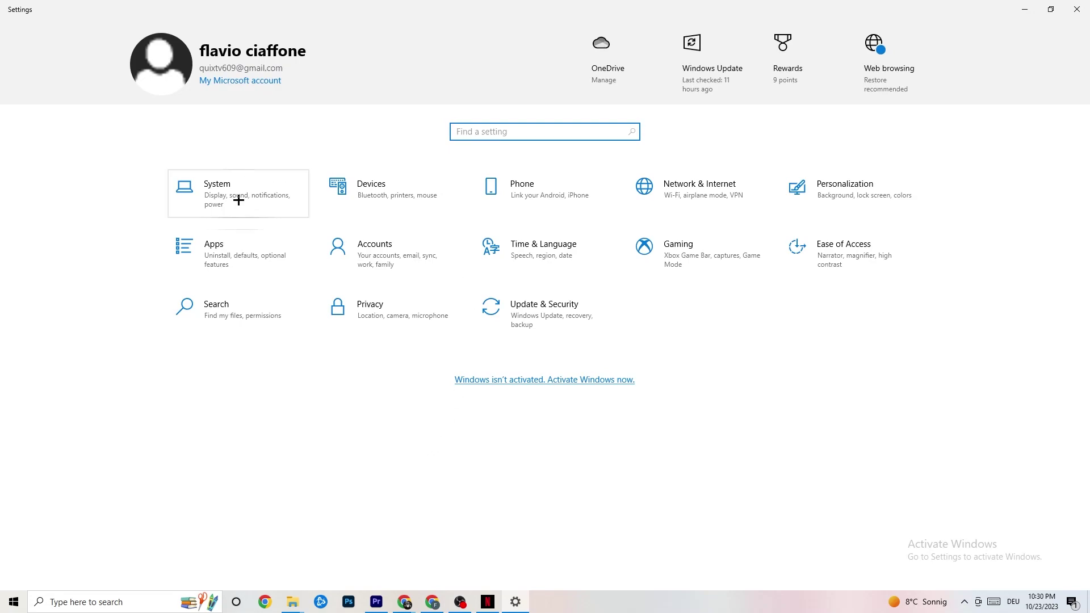
{"action": "left_click", "coordinate": [239, 192]}
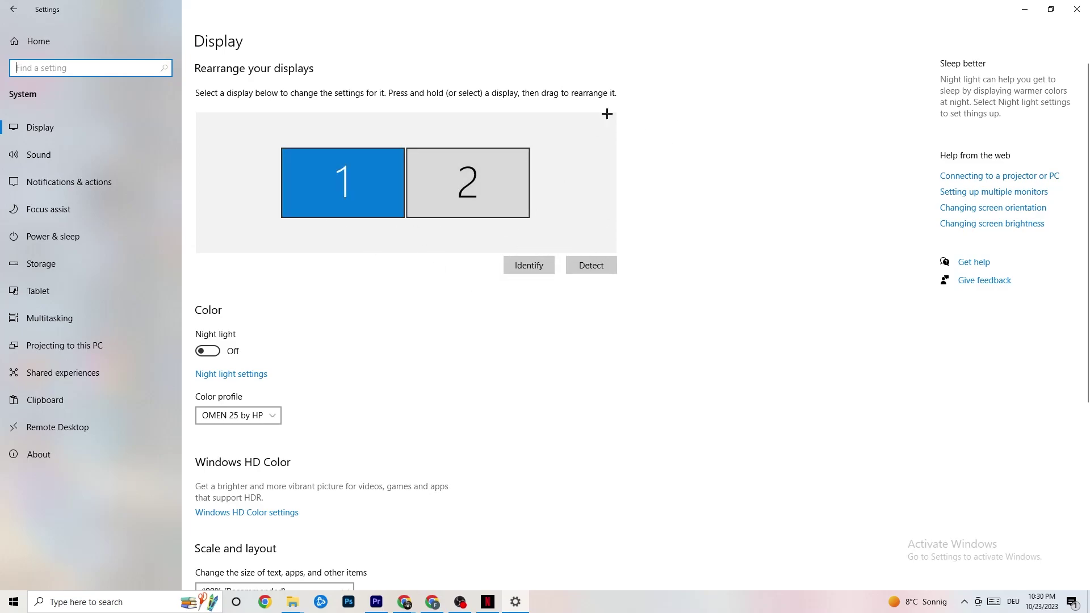
- Confirm display scaling stays at 100%, then move to Power & sleep
{"action": "scroll", "coordinate": [529, 127], "scroll_direction": "down", "scroll_amount": 5}
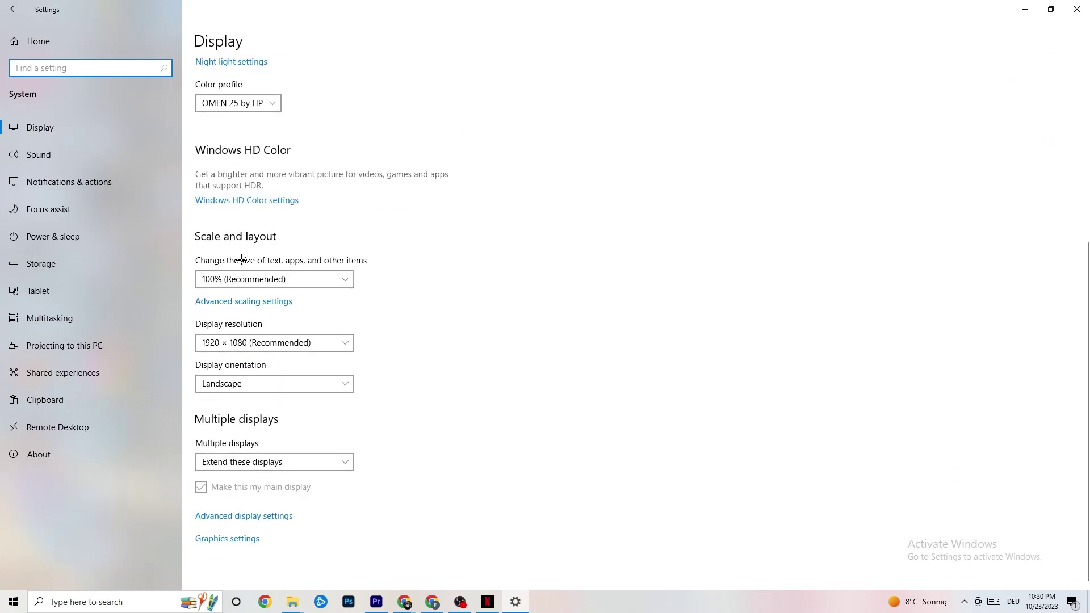
{"action": "left_click", "coordinate": [306, 278]}
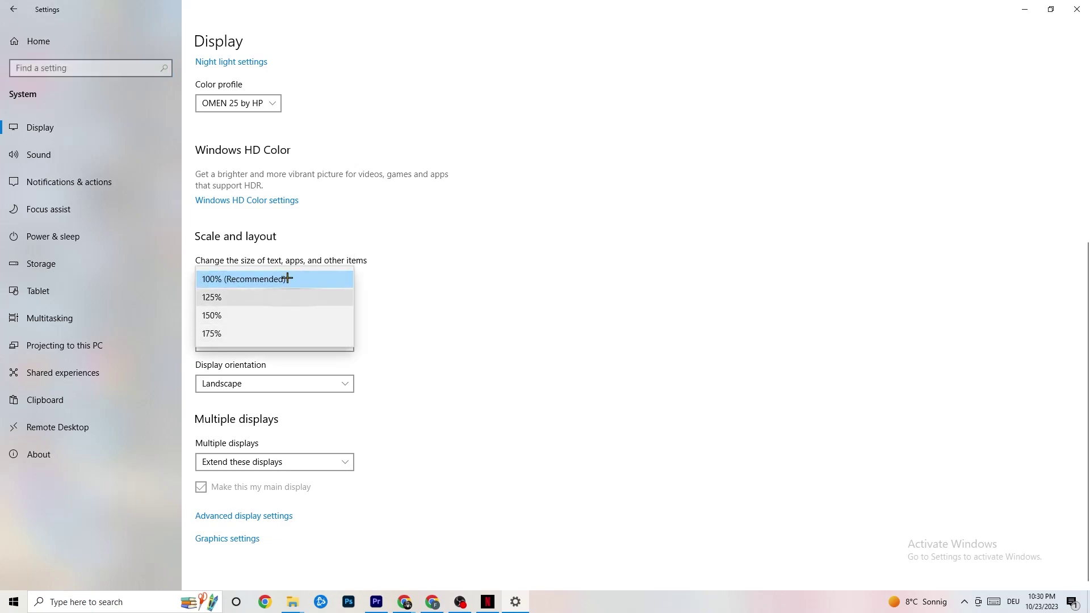
{"action": "left_click", "coordinate": [434, 221]}
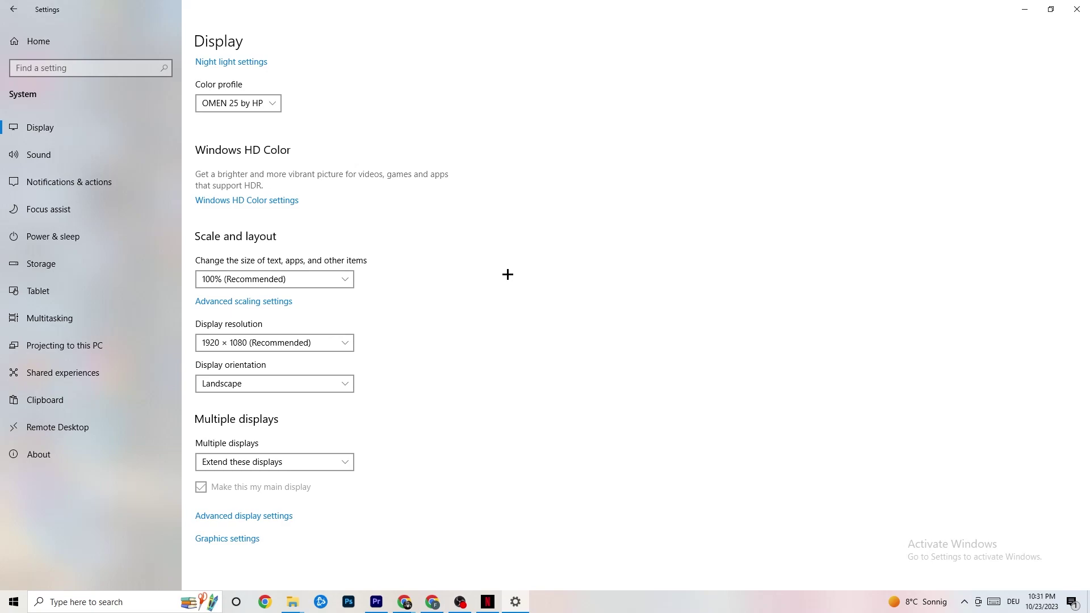
{"action": "left_click", "coordinate": [68, 234]}
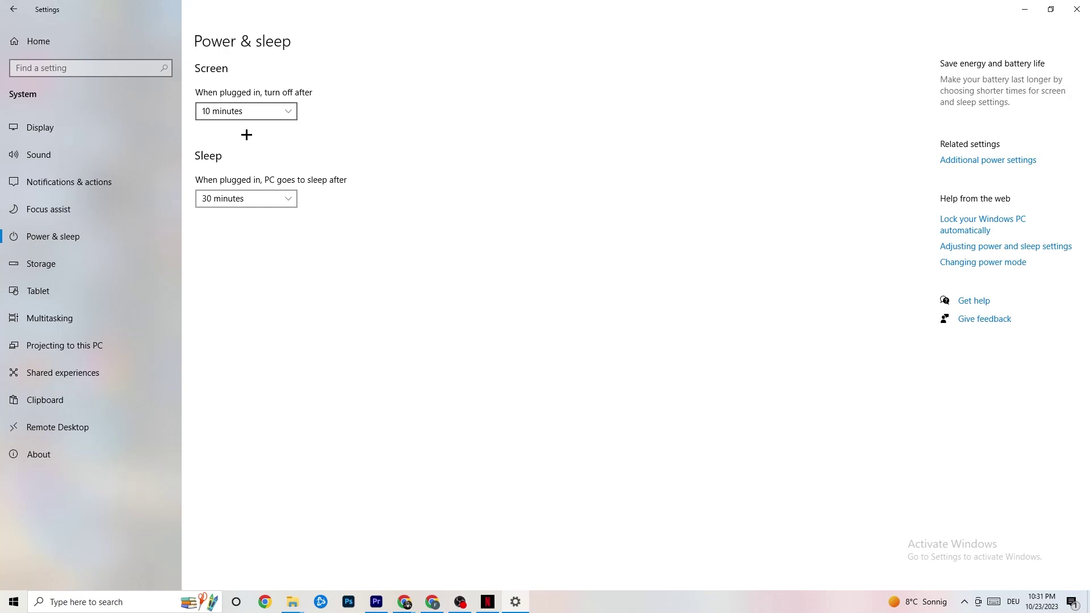
- Review the power plans in Power Options, keep Balanced, and close the window
{"action": "left_click", "coordinate": [1007, 161]}
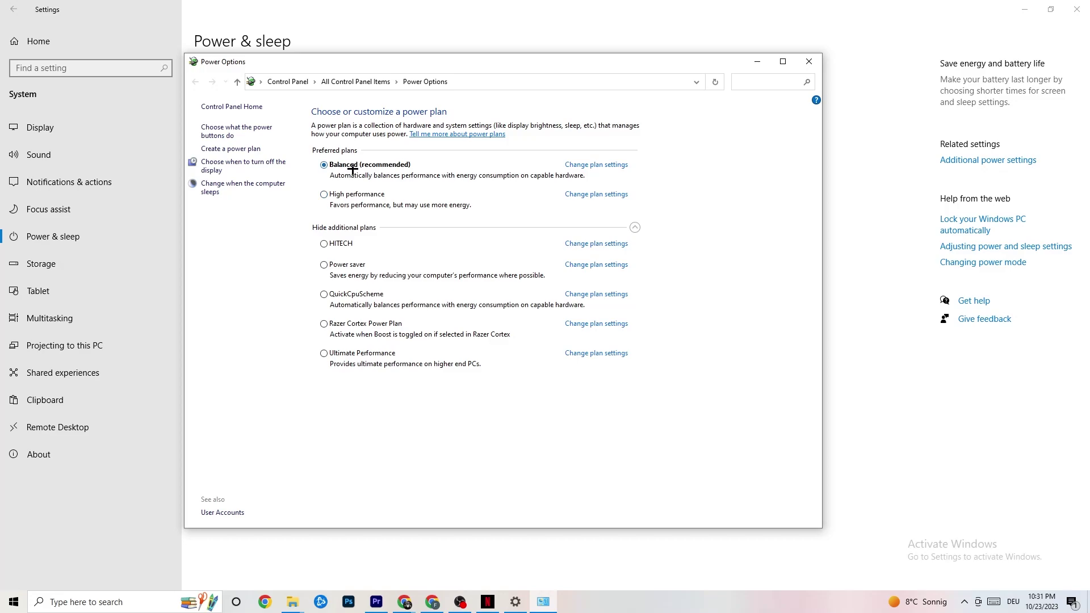
{"action": "left_click", "coordinate": [802, 59]}
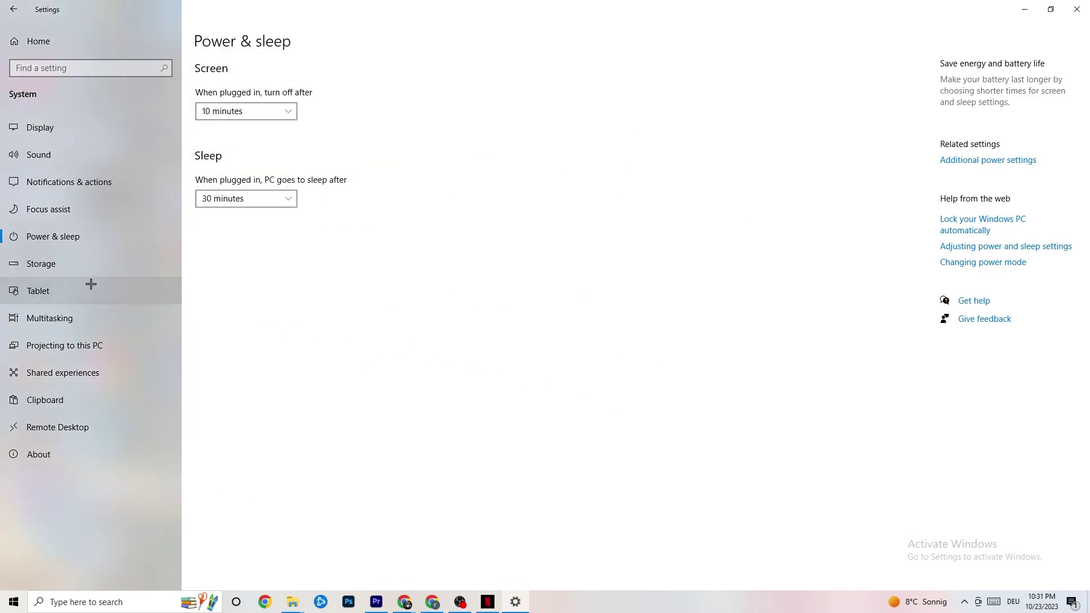
- Check Storage Sense runs every week with 14-day recycle bin cleanup, then return home
{"action": "left_click", "coordinate": [82, 265]}
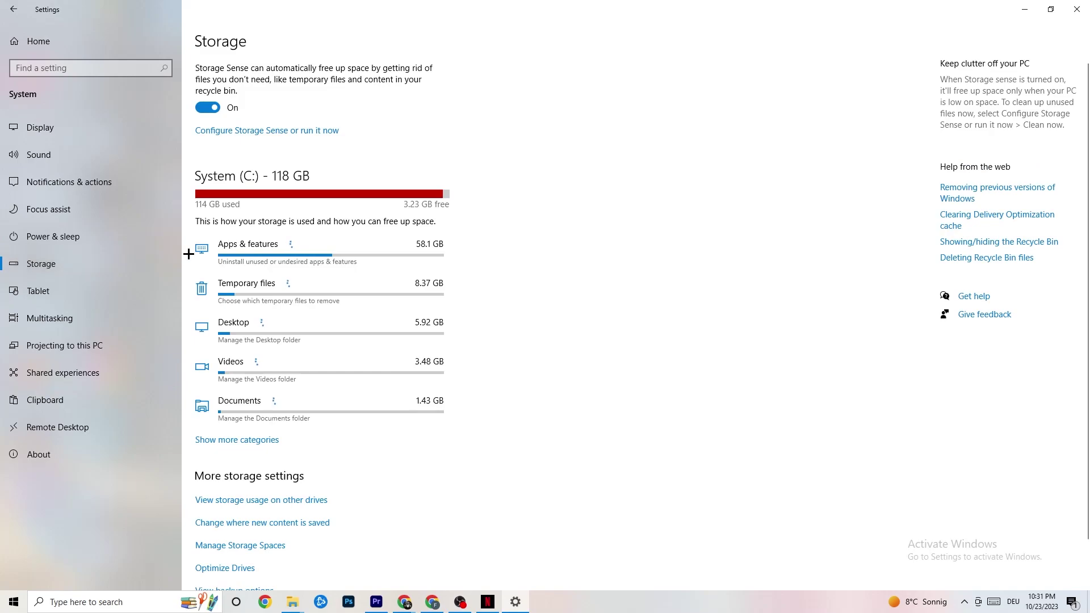
{"action": "left_click", "coordinate": [258, 132]}
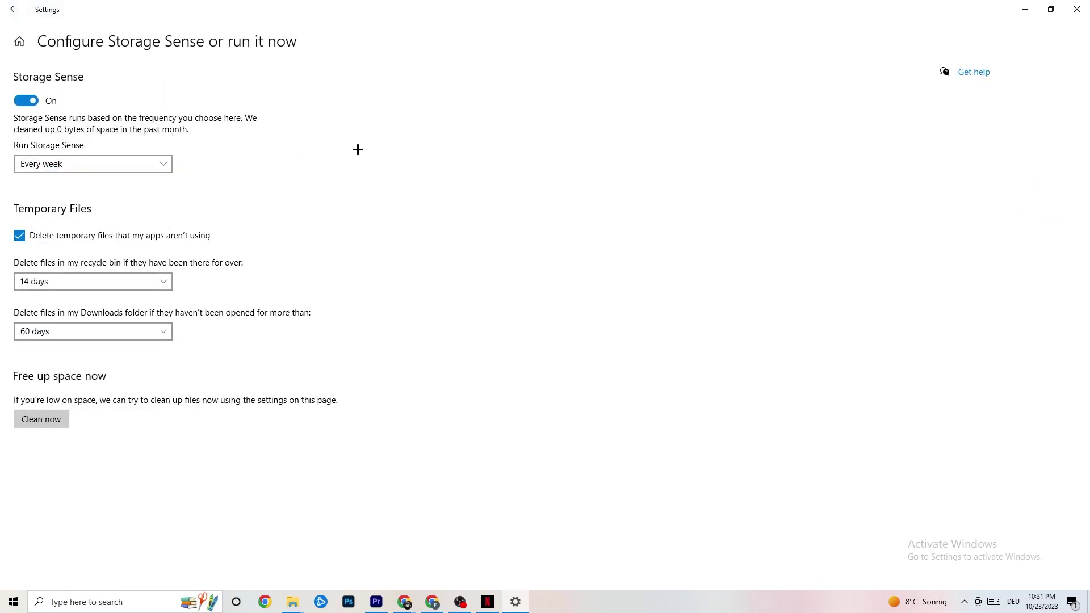
{"action": "left_click", "coordinate": [102, 165]}
{"action": "left_click", "coordinate": [289, 225]}
{"action": "left_click", "coordinate": [91, 281]}
{"action": "left_click", "coordinate": [191, 355]}
{"action": "left_click", "coordinate": [11, 7]}
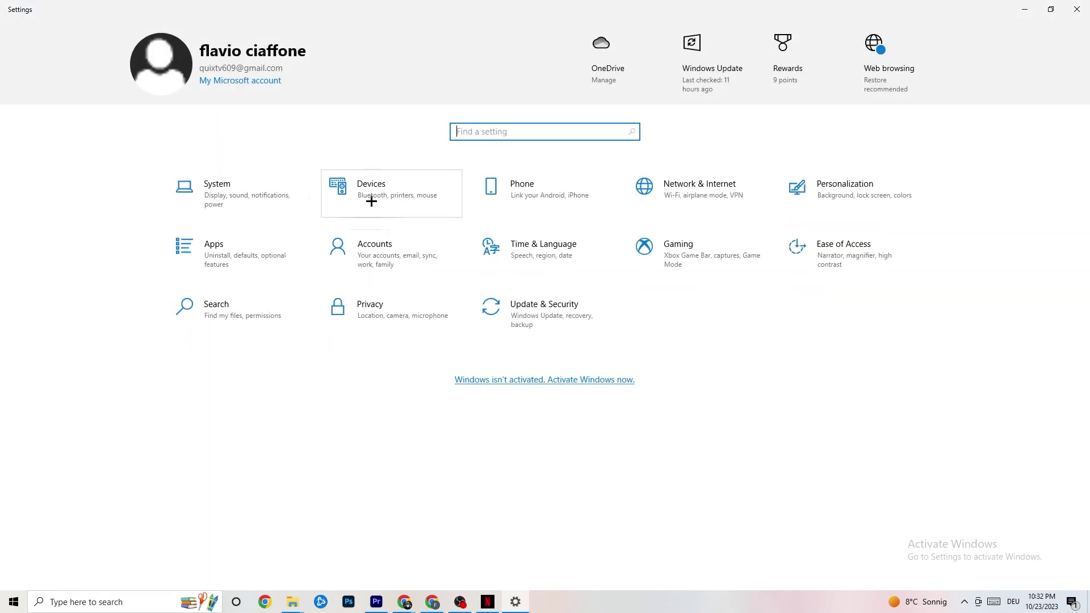
- Open the Gaming settings and go to the Game Mode page
{"action": "left_click", "coordinate": [726, 259]}
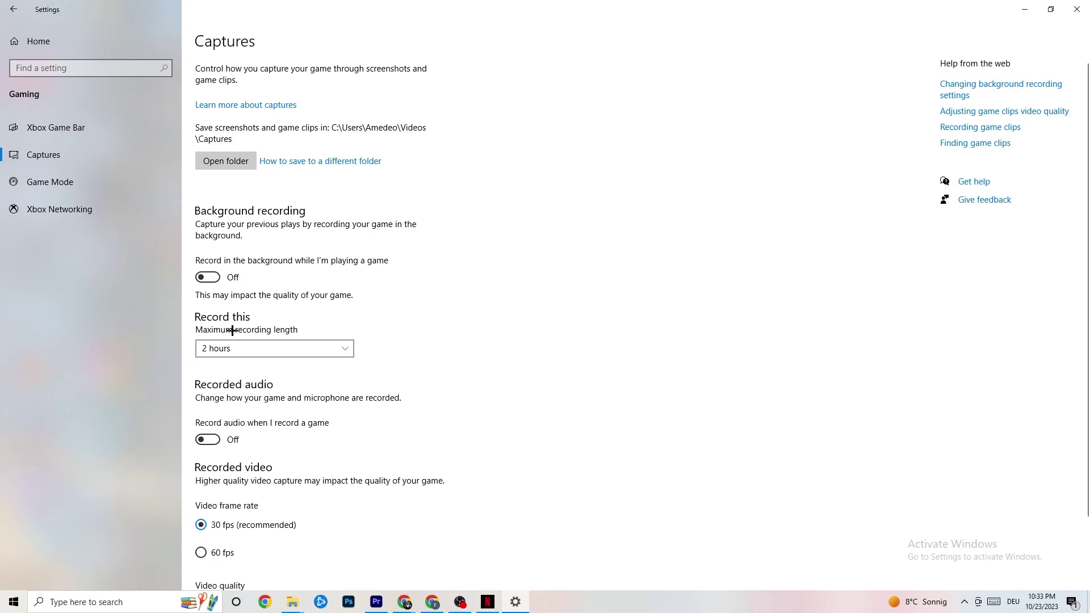
{"action": "left_click", "coordinate": [101, 183]}
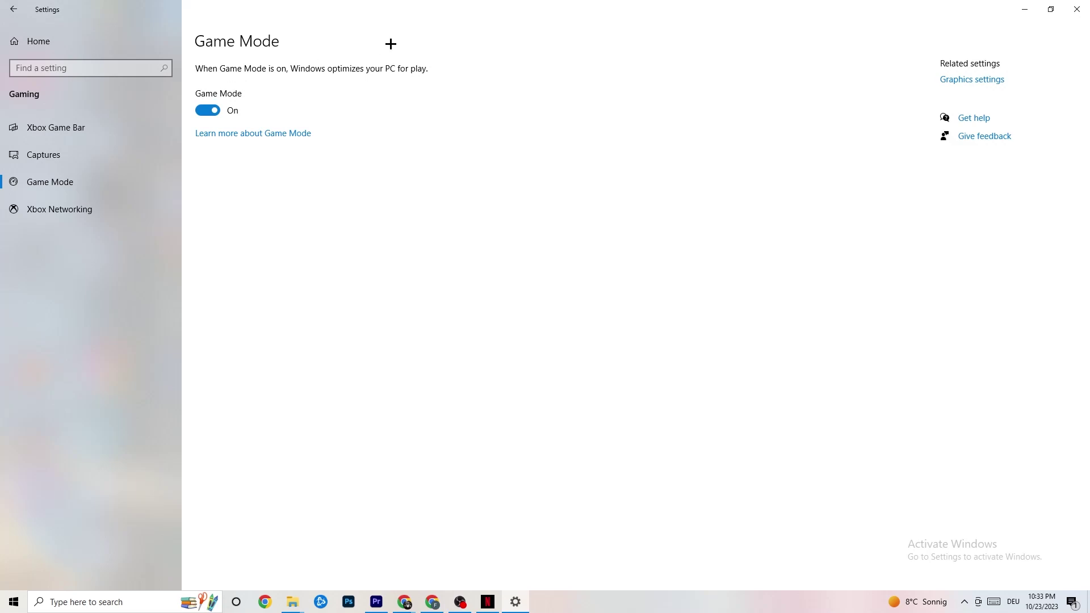
- Leave Game Mode on, return to Settings home, and open Update & Security
{"action": "left_click", "coordinate": [13, 9]}
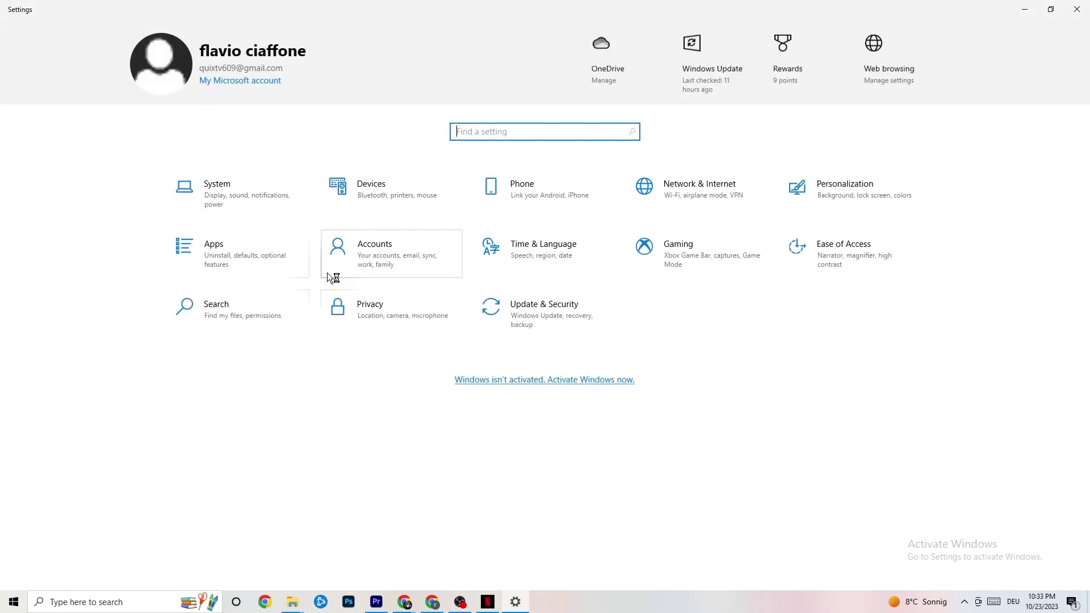
{"action": "left_click", "coordinate": [571, 328]}
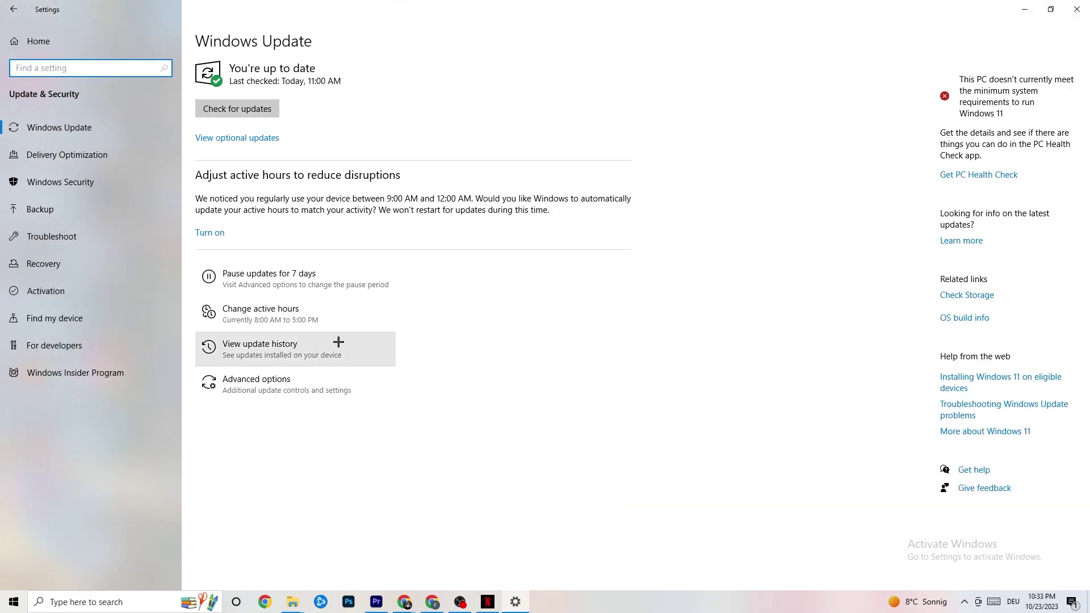
- View Troubleshoot, return to the up-to-date Windows Update page, then close Settings
{"action": "left_click", "coordinate": [66, 231]}
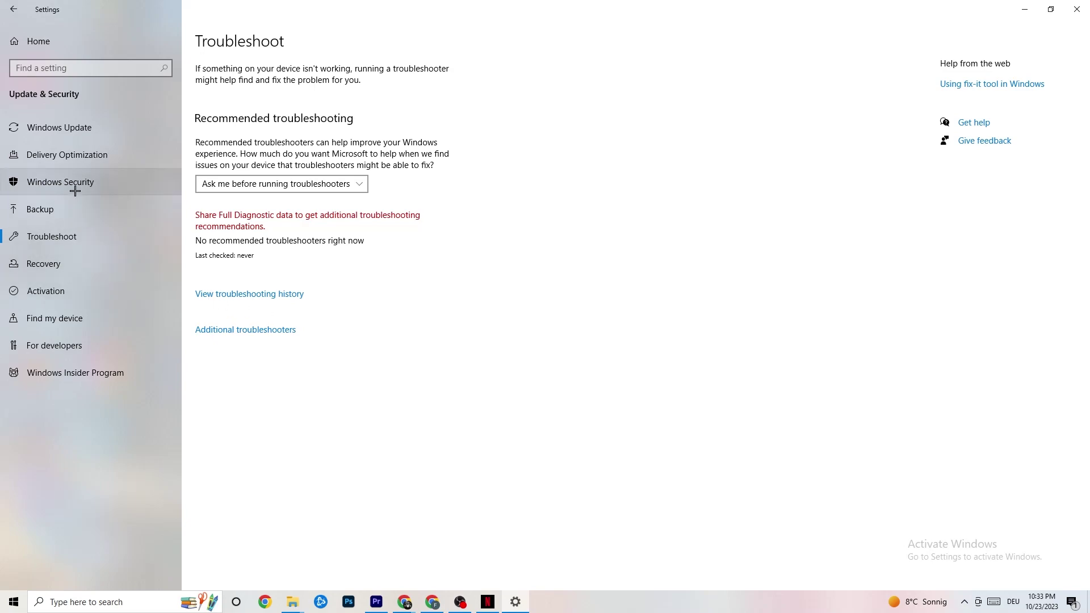
{"action": "left_click", "coordinate": [86, 128]}
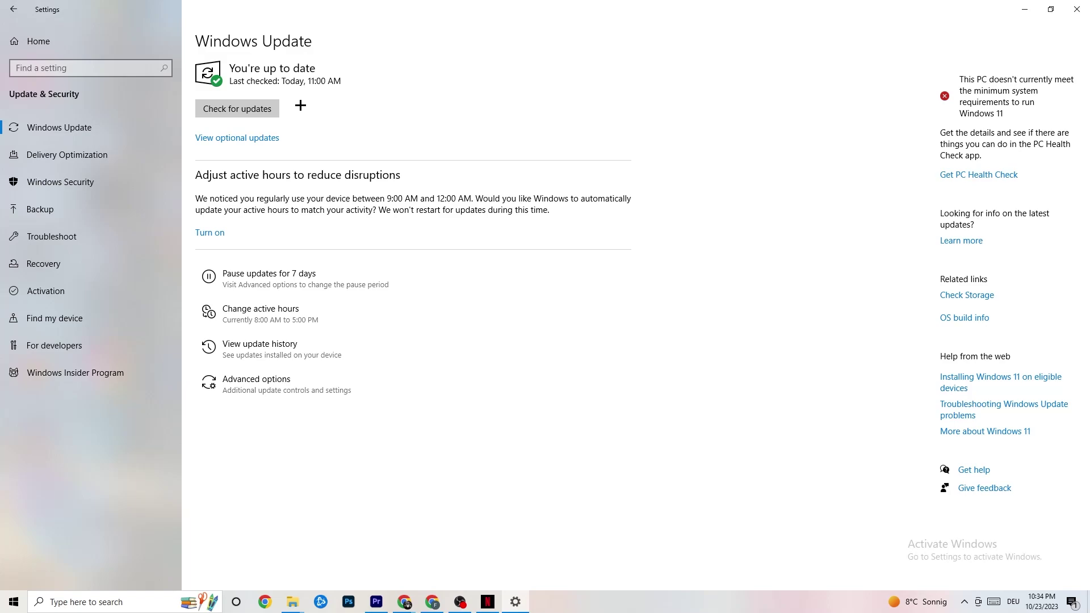
{"action": "left_click", "coordinate": [1063, 14]}
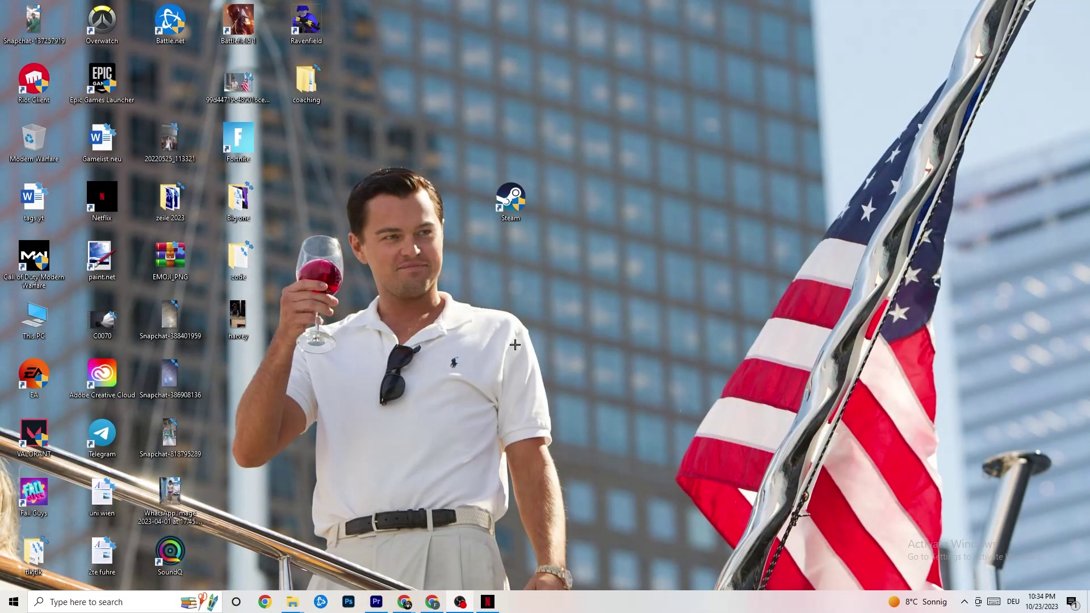